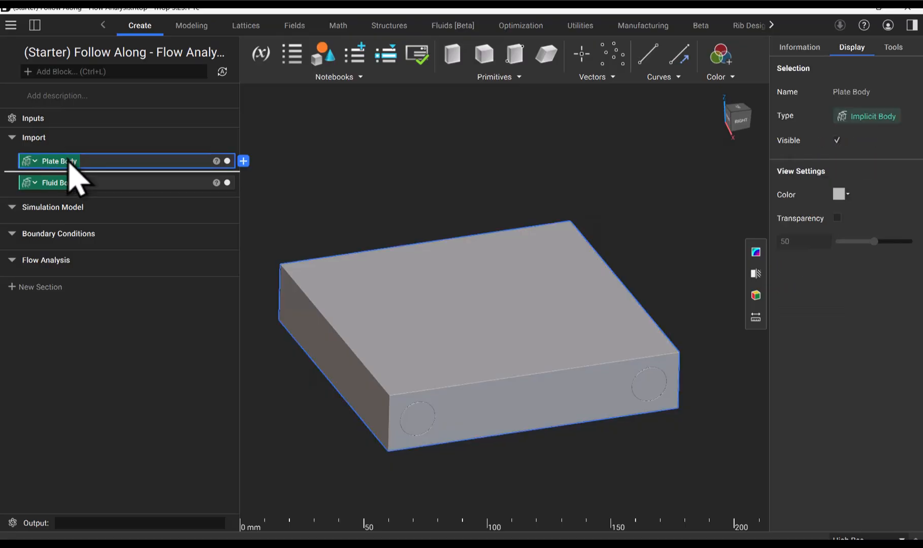
# Isolate the Plate Body, turn on its transparency at 50, and show the Fluid Body inside it.
pyautogui.press('i')
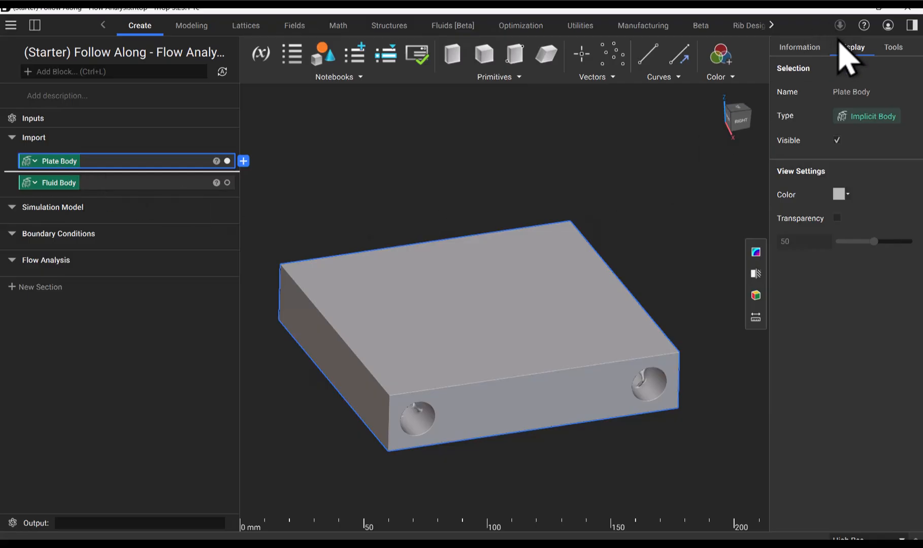
pyautogui.click(837, 218)
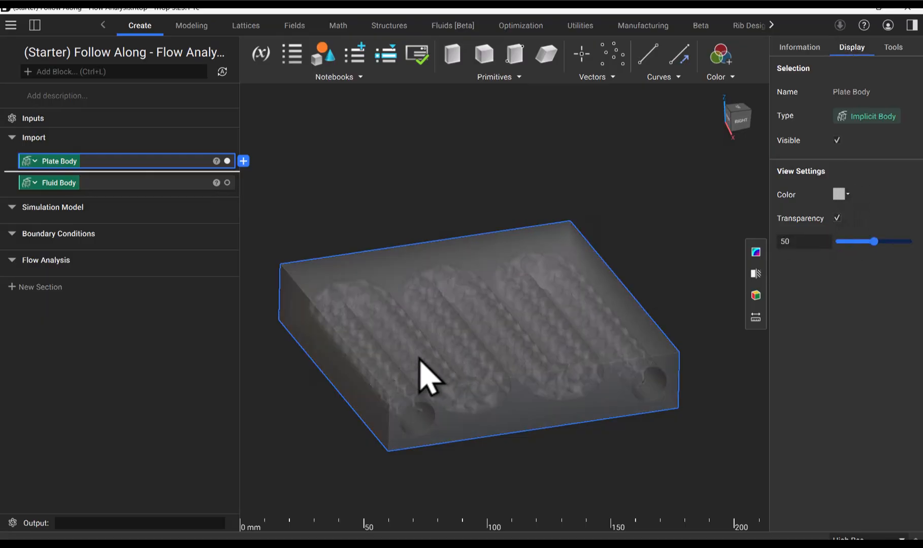
pyautogui.scroll(3, 420, 361)
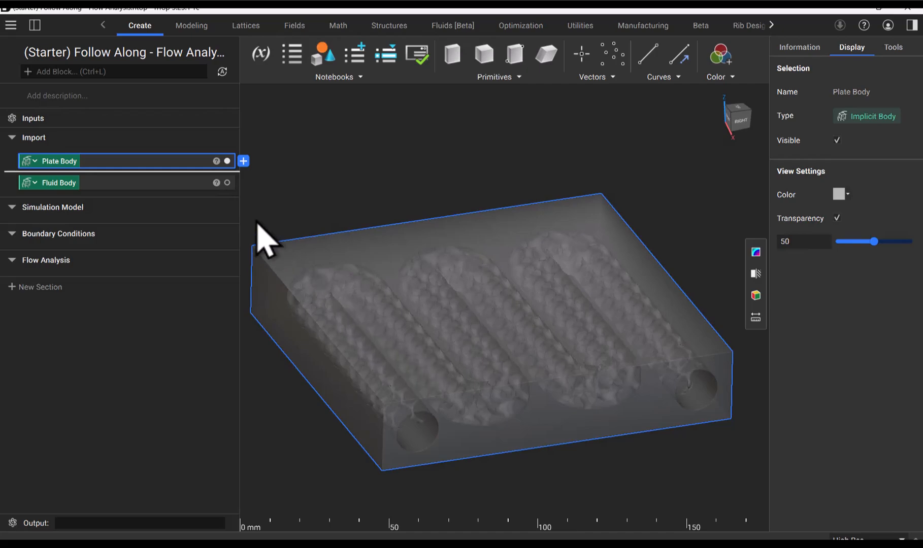
pyautogui.click(227, 183)
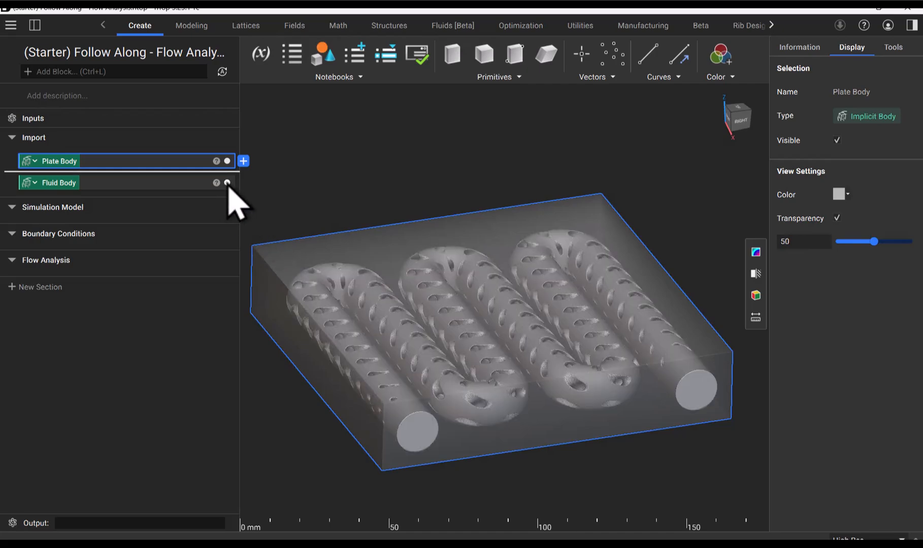
pyautogui.moveTo(330, 260)
pyautogui.mouseDown(button='right')
pyautogui.moveTo(309, 188)
pyautogui.moveTo(325, 274)
pyautogui.mouseUp(button='right')
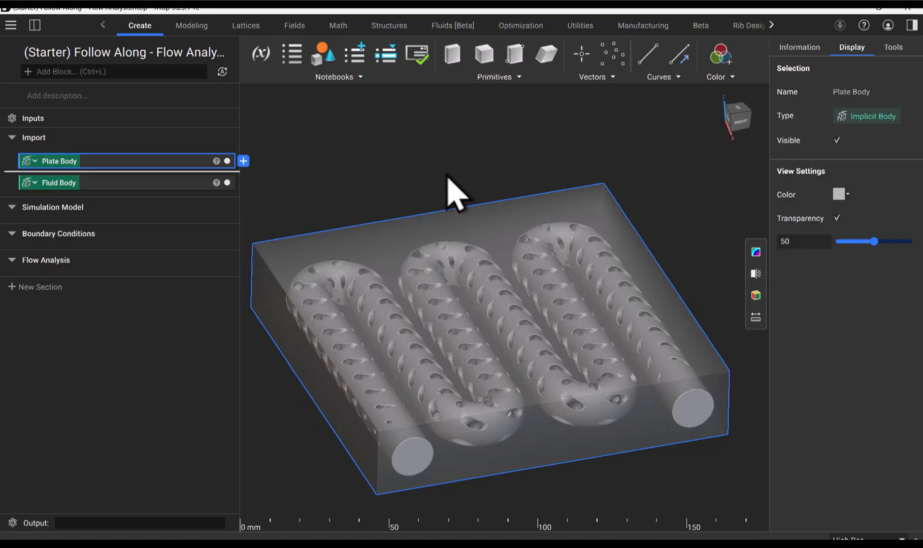
# Add a Flow Analysis block to the Flow Analysis section and review its description, inputs and output.
pyautogui.click(463, 27)
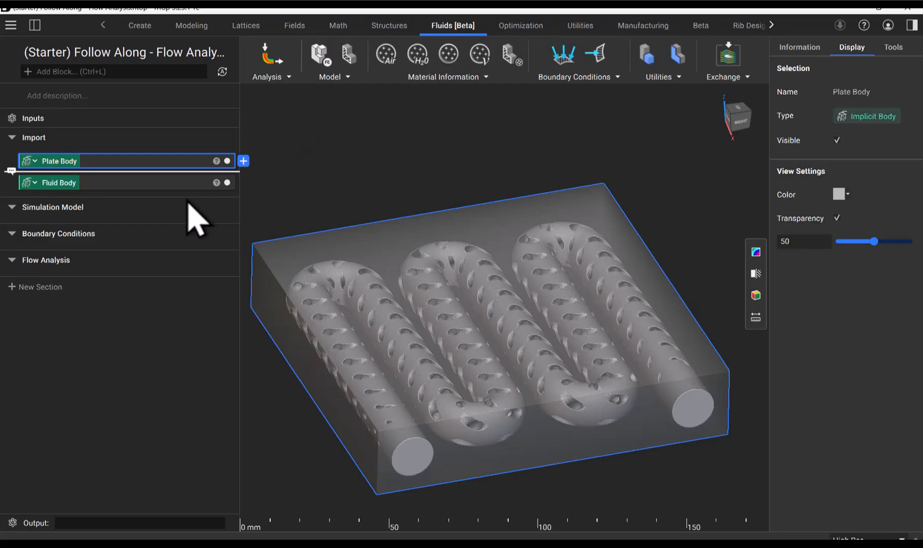
pyautogui.click(76, 288)
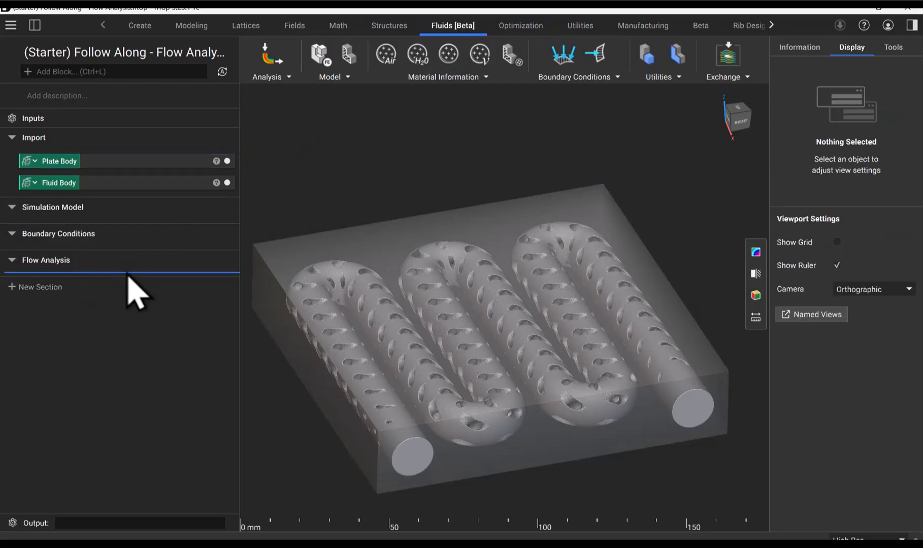
pyautogui.click(269, 78)
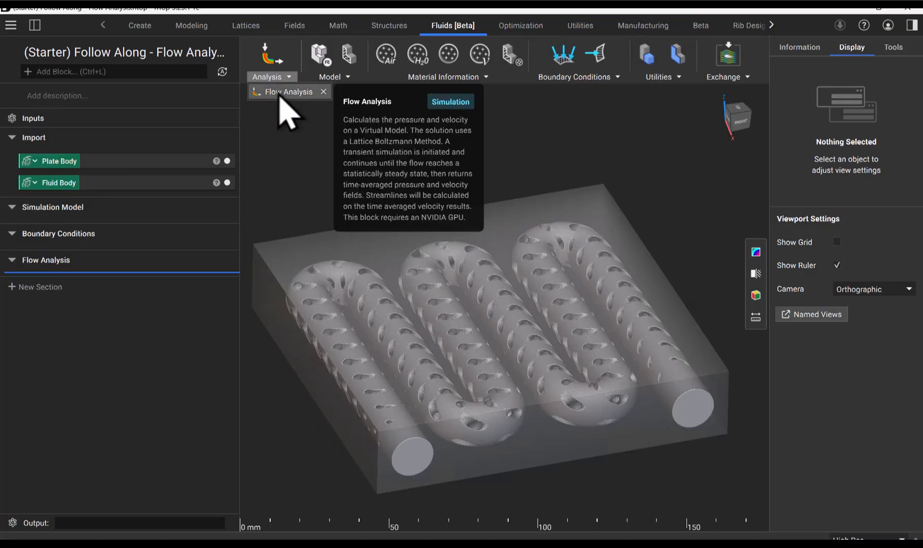
pyautogui.click(284, 92)
pyautogui.click(282, 93)
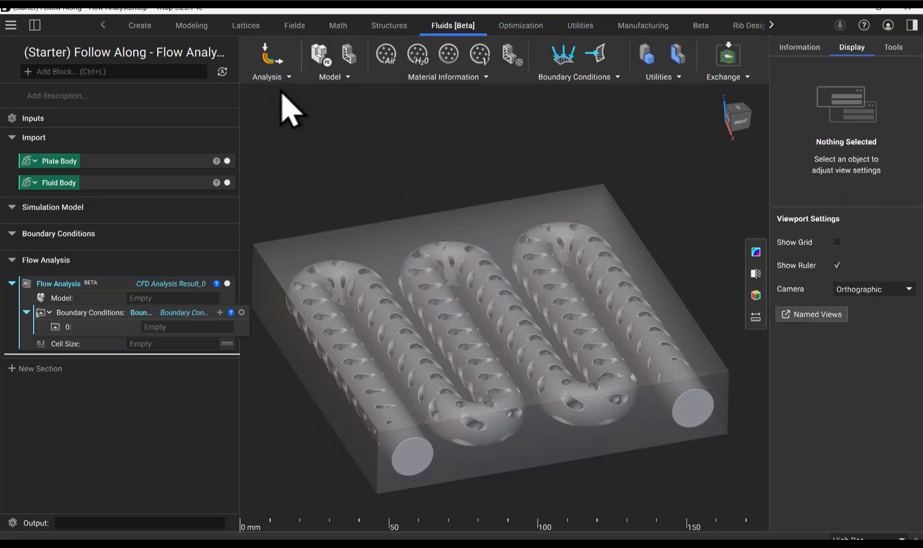
pyautogui.click(105, 285)
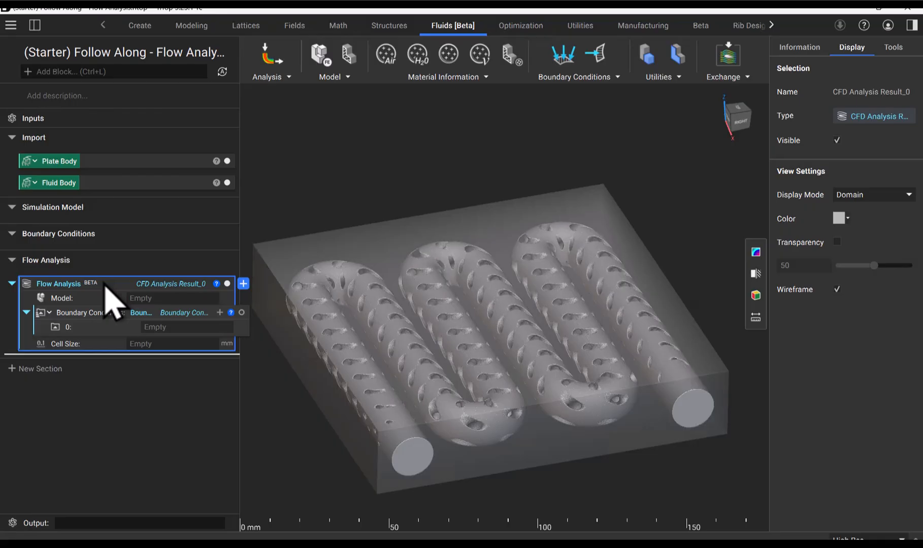
pyautogui.click(814, 48)
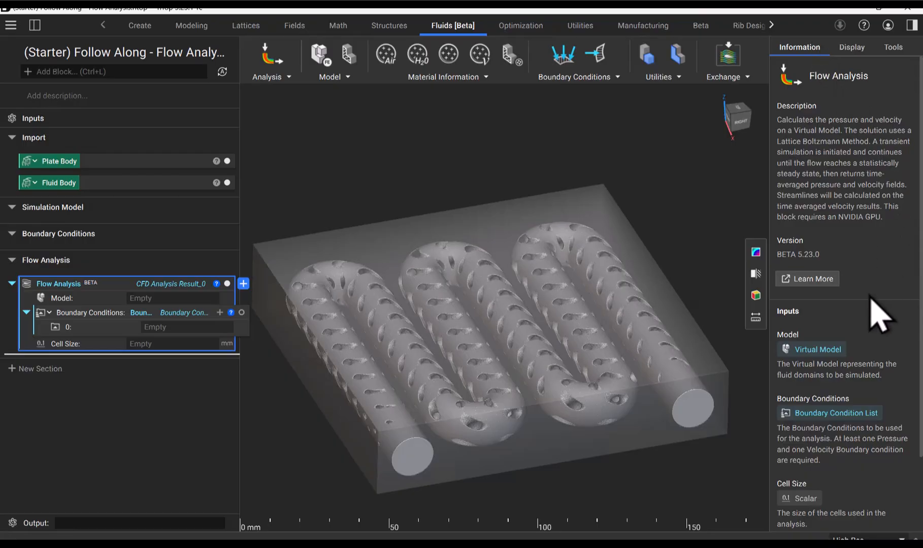
pyautogui.scroll(-3, 870, 299)
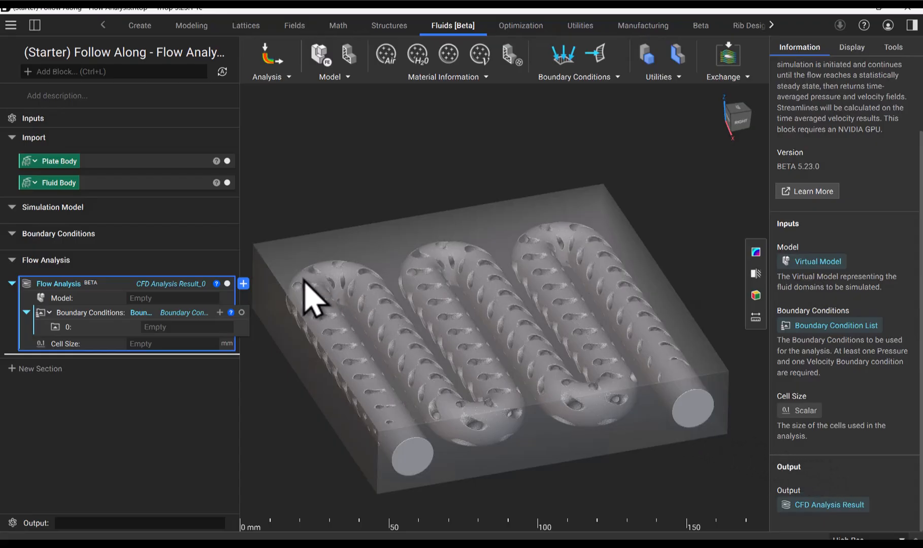
# Add a Simulation Model block to the Simulation Model section.
pyautogui.click(197, 222)
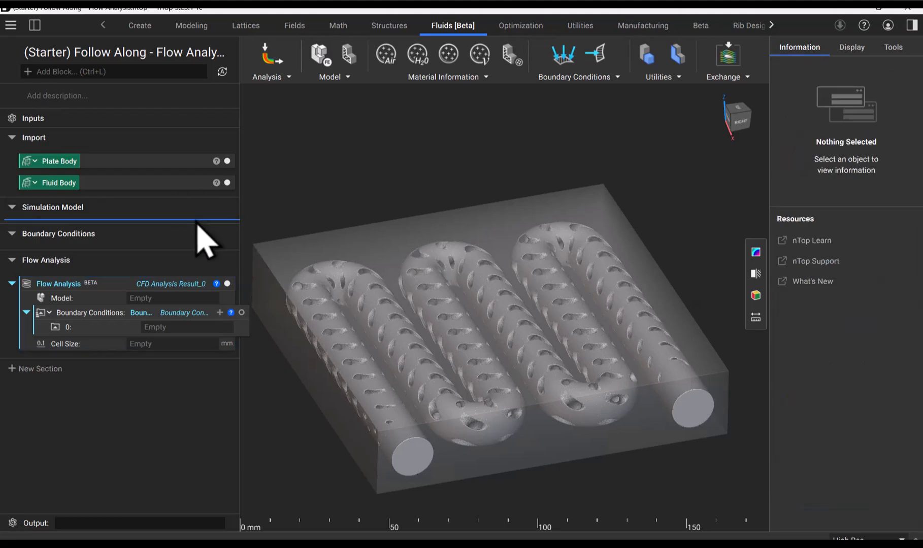
pyautogui.click(330, 77)
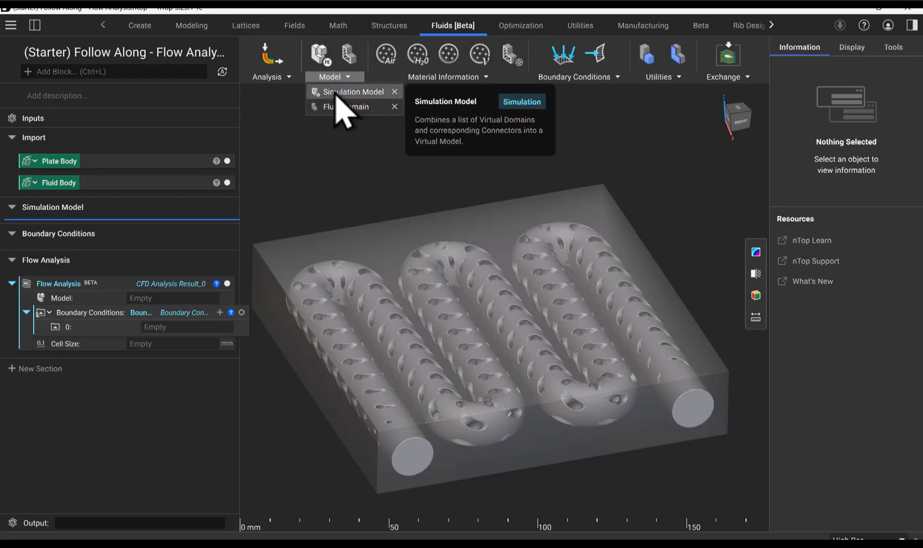
pyautogui.click(336, 92)
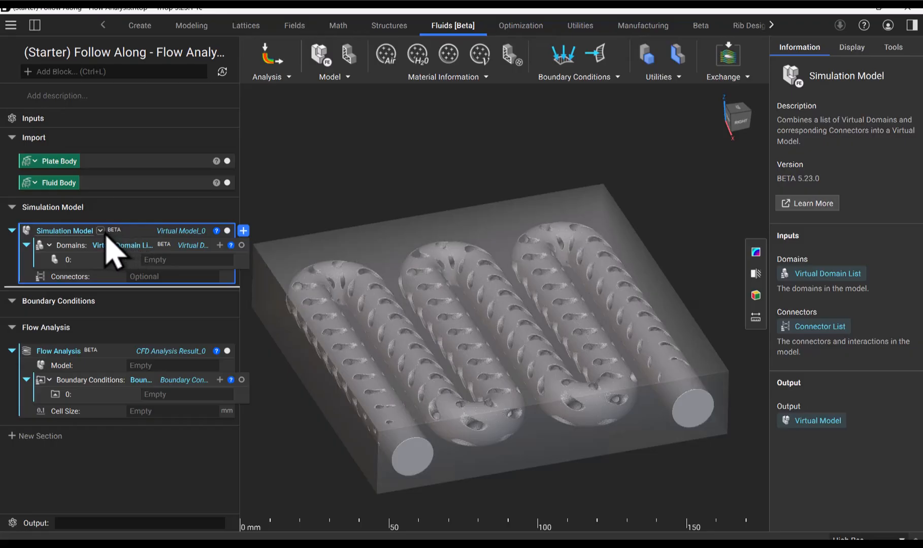
# Switch the Simulation Model block's inputs to FE Domain List, Connector List and back to Virtual Domain List, Connector List.
pyautogui.click(101, 232)
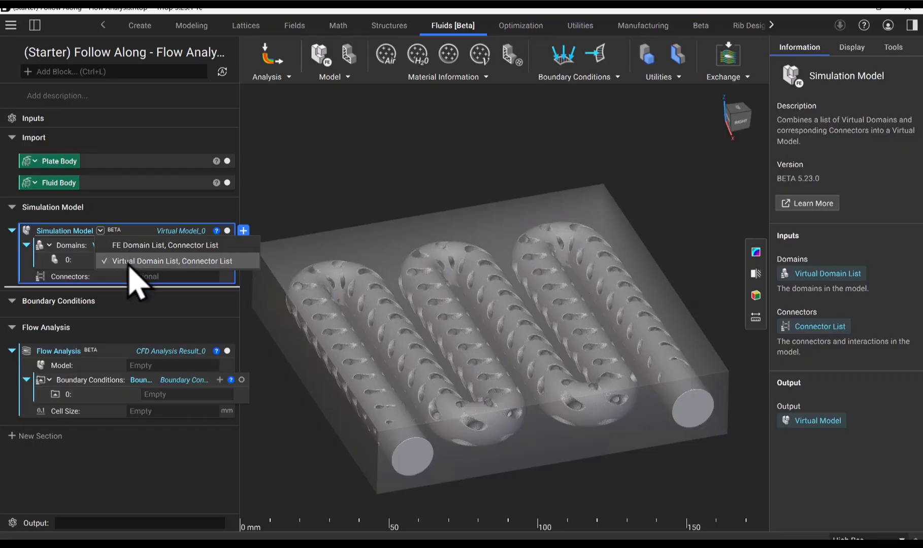
pyautogui.click(132, 250)
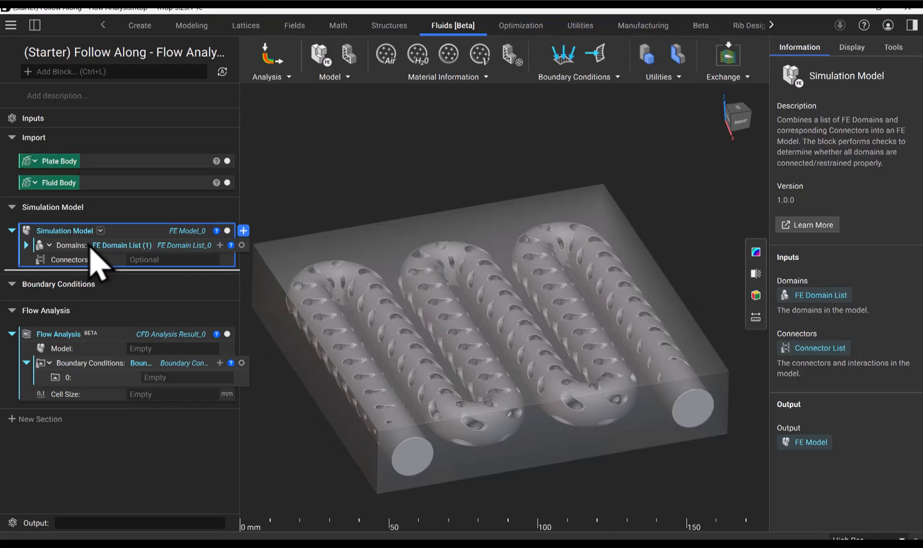
pyautogui.click(101, 231)
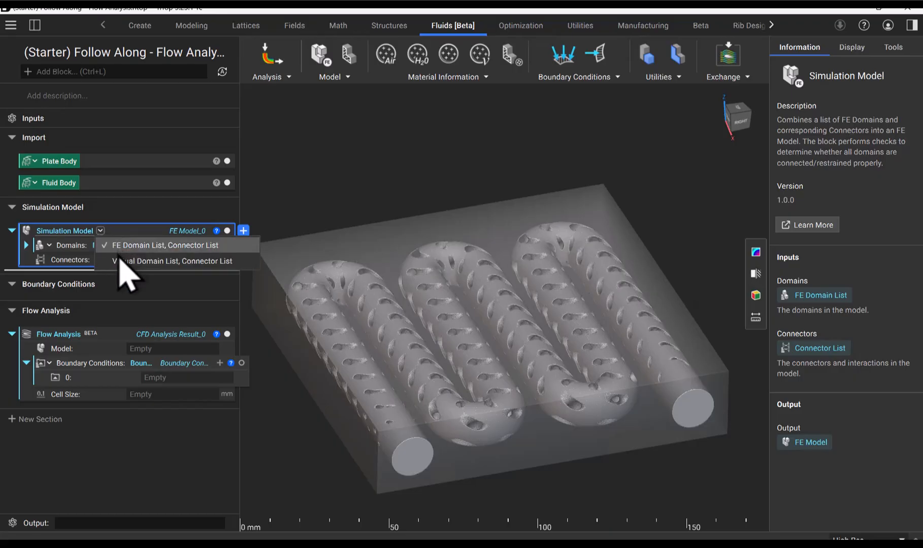
pyautogui.click(114, 262)
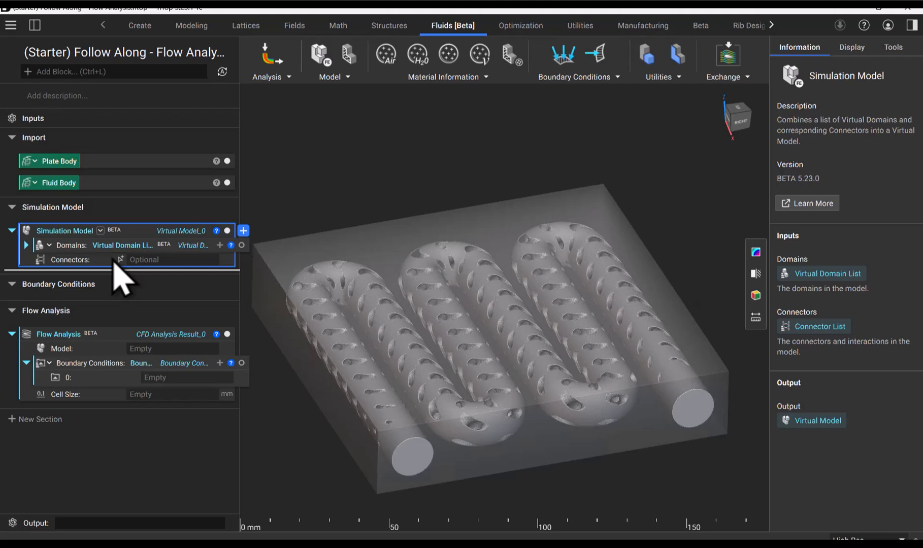
# Make the Simulation Model block a variable named "Simulation Model" and use it as the Flow Analysis block's Model input.
pyautogui.rightClick(130, 245)
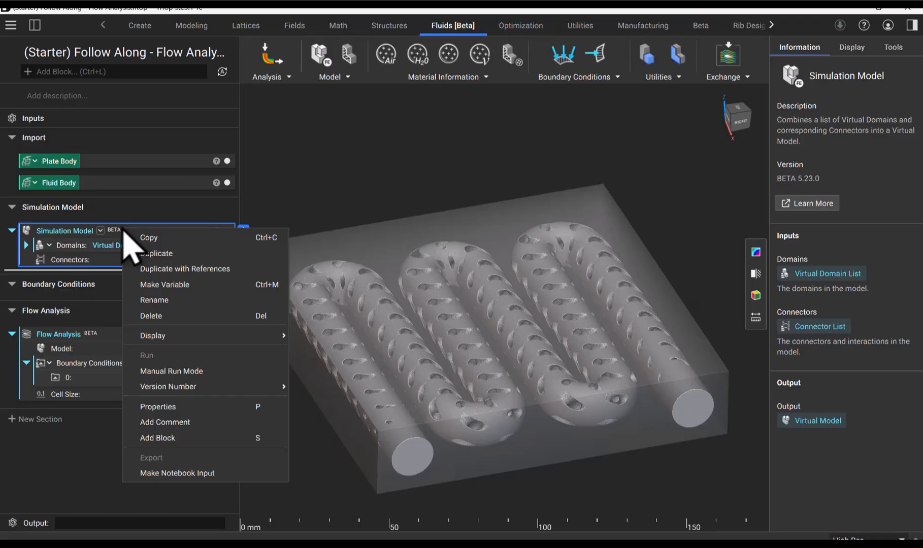
pyautogui.click(197, 285)
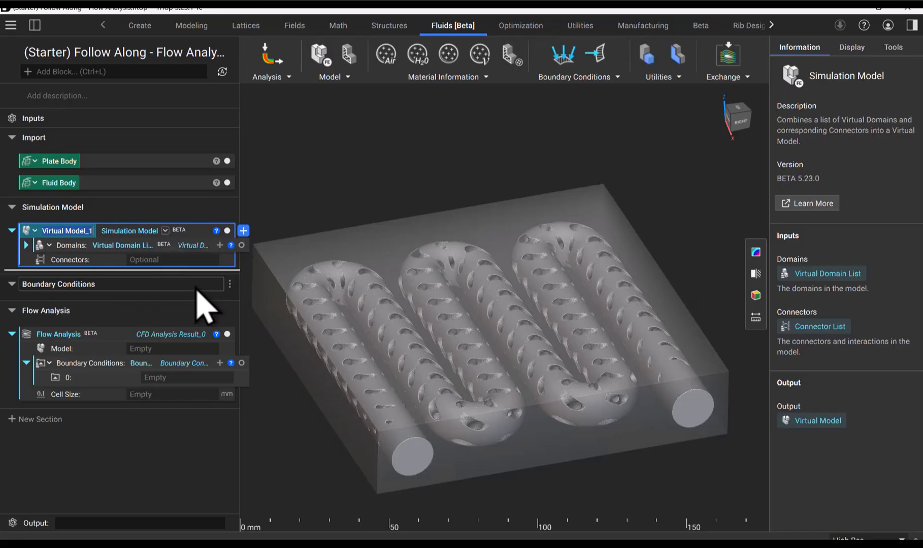
pyautogui.write('Si')
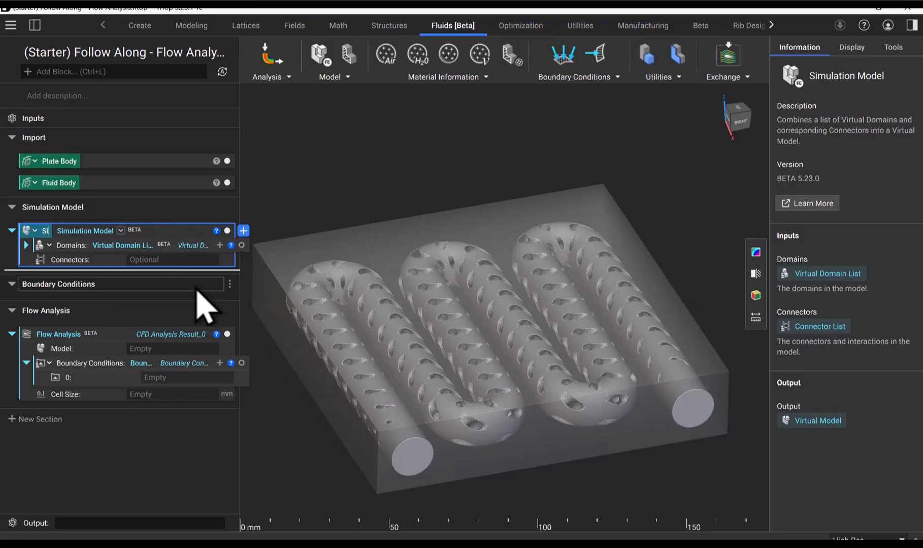
pyautogui.write('mulation Model')
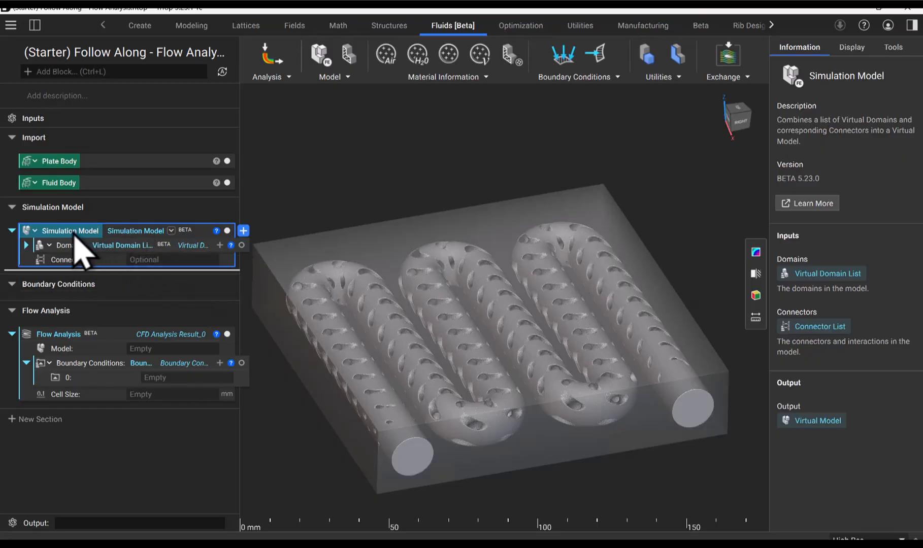
pyautogui.moveTo(75, 235); pyautogui.dragTo(133, 347)
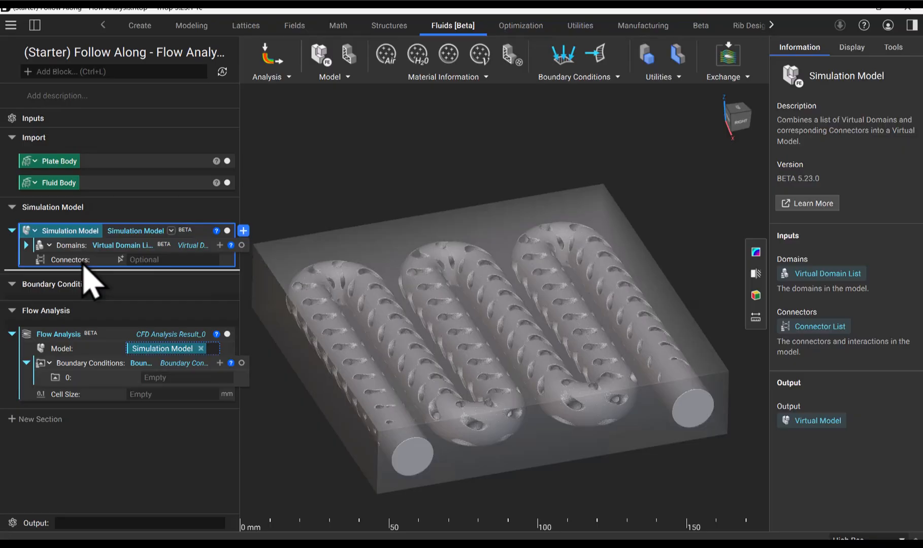
pyautogui.click(25, 245)
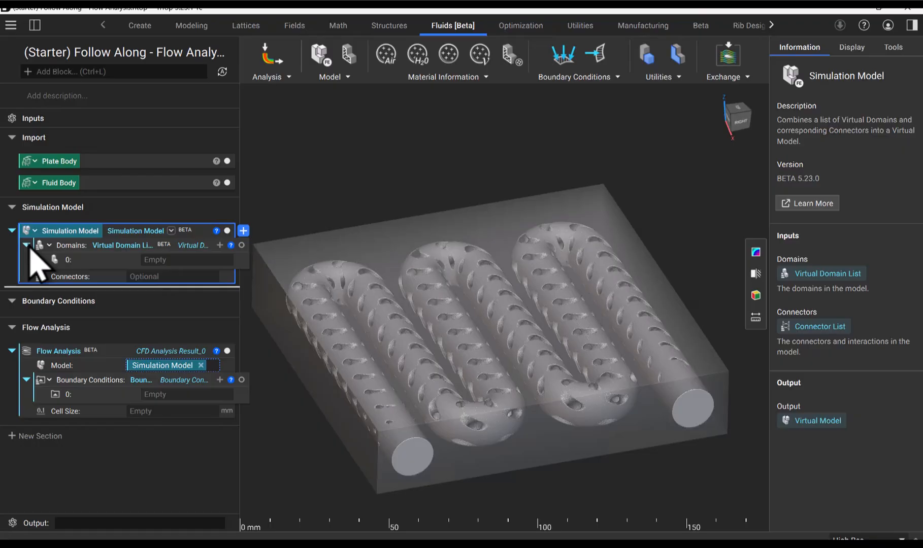
pyautogui.click(320, 78)
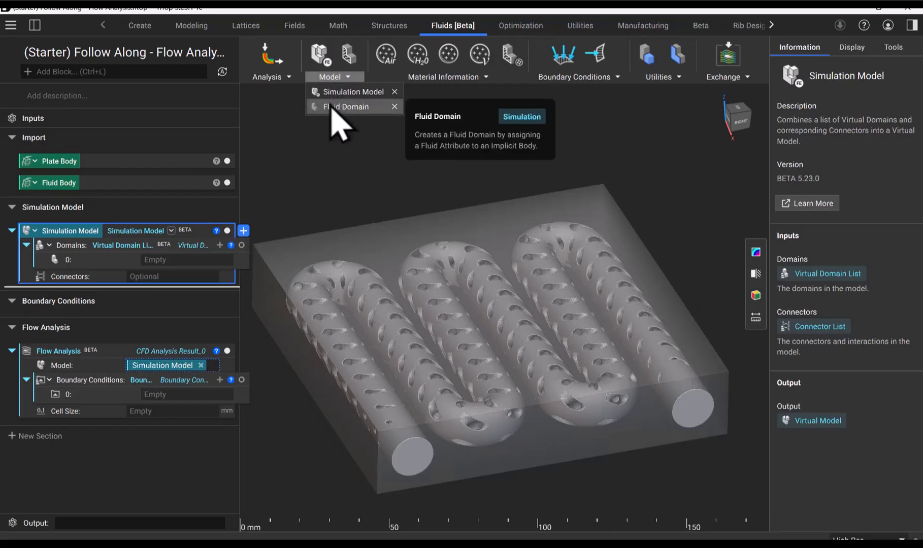
pyautogui.click(336, 108)
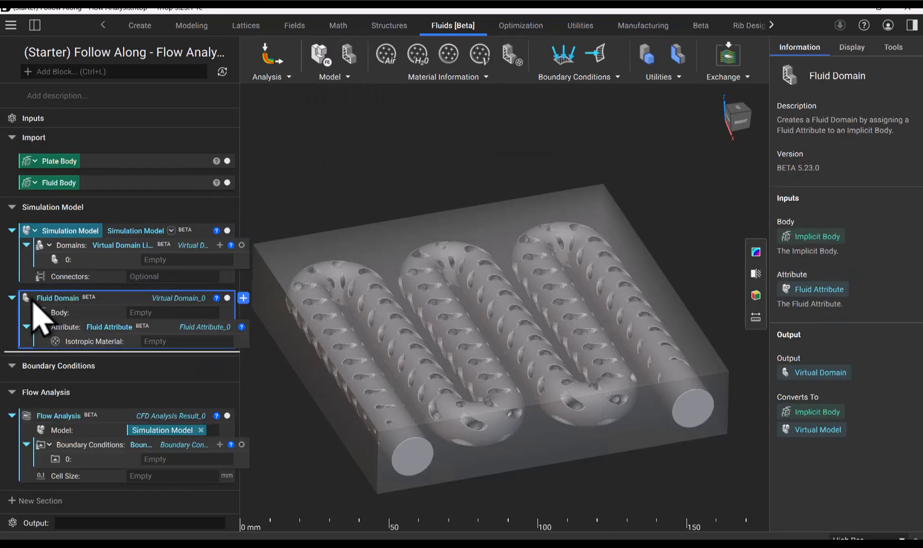
pyautogui.hotkey('ctrl', 'x')
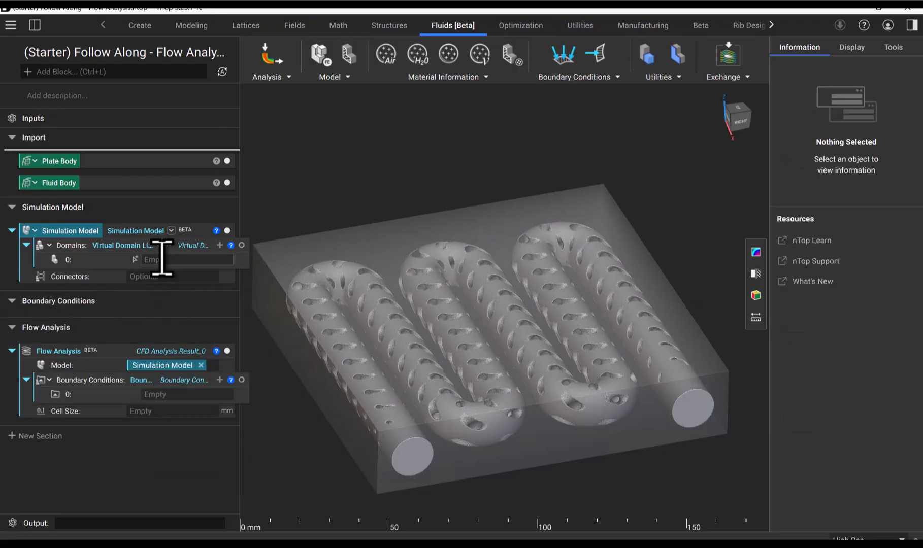
# Add a Fluid Domain as item 0 of the Simulation Model's Domains list and assign the Fluid Body as its body.
pyautogui.click(162, 259)
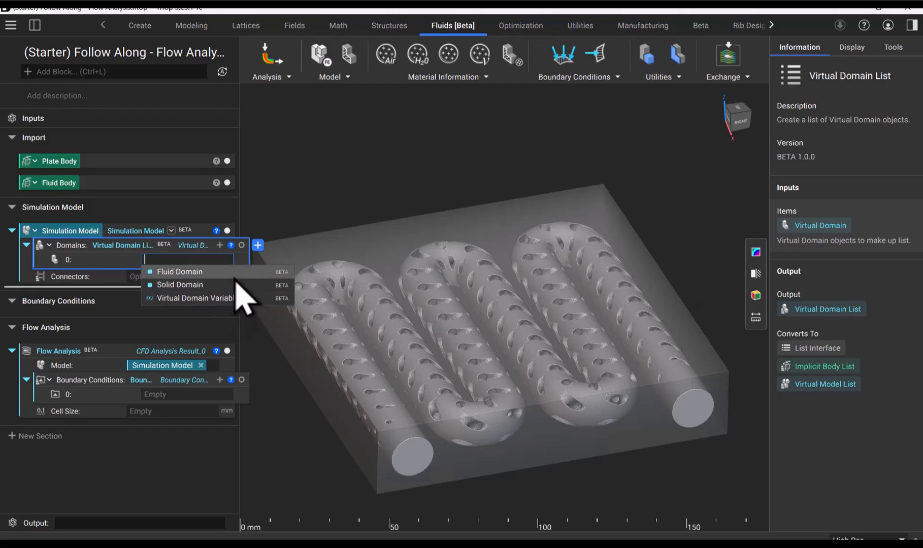
pyautogui.click(221, 272)
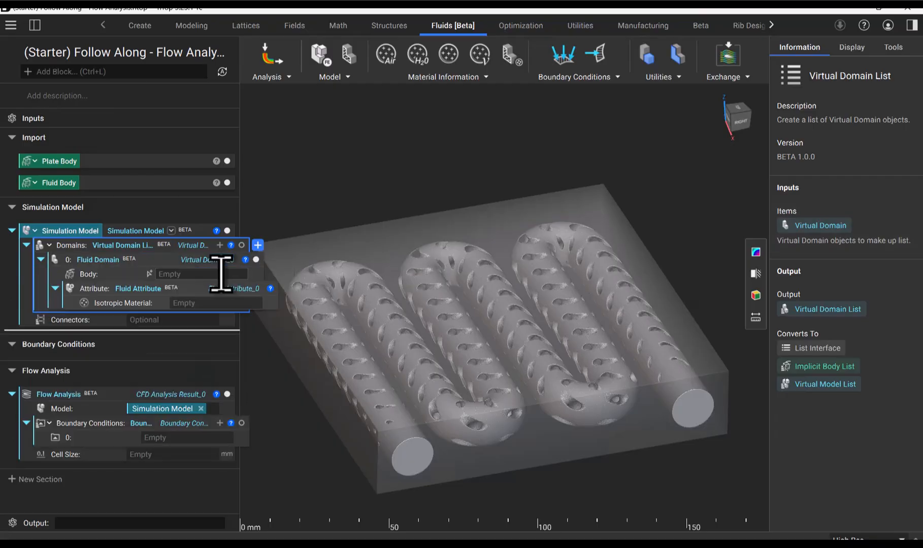
pyautogui.click(108, 278)
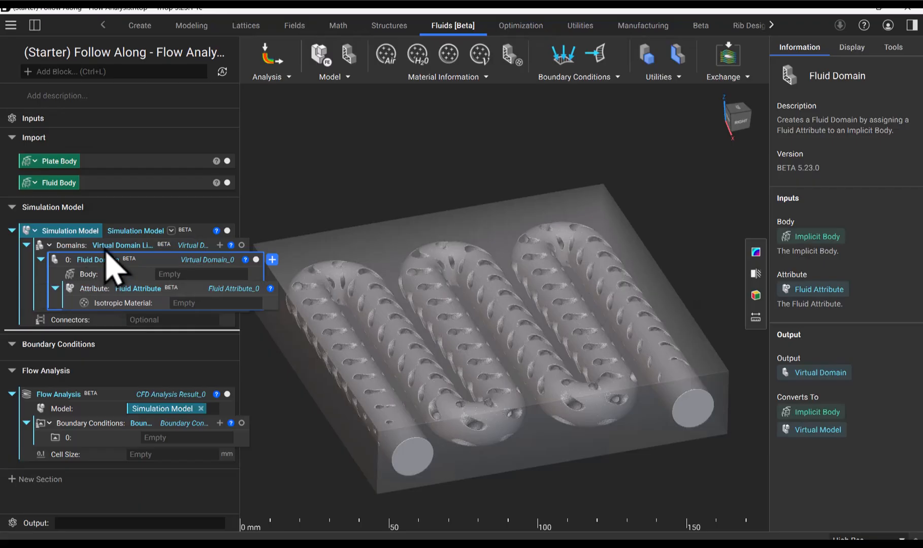
pyautogui.click(66, 184)
pyautogui.moveTo(68, 187); pyautogui.dragTo(127, 271)
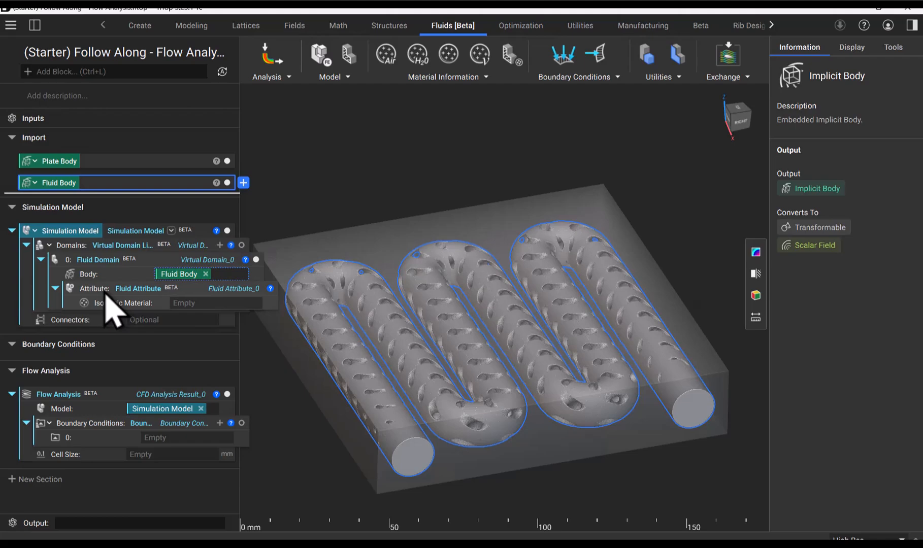
pyautogui.click(184, 302)
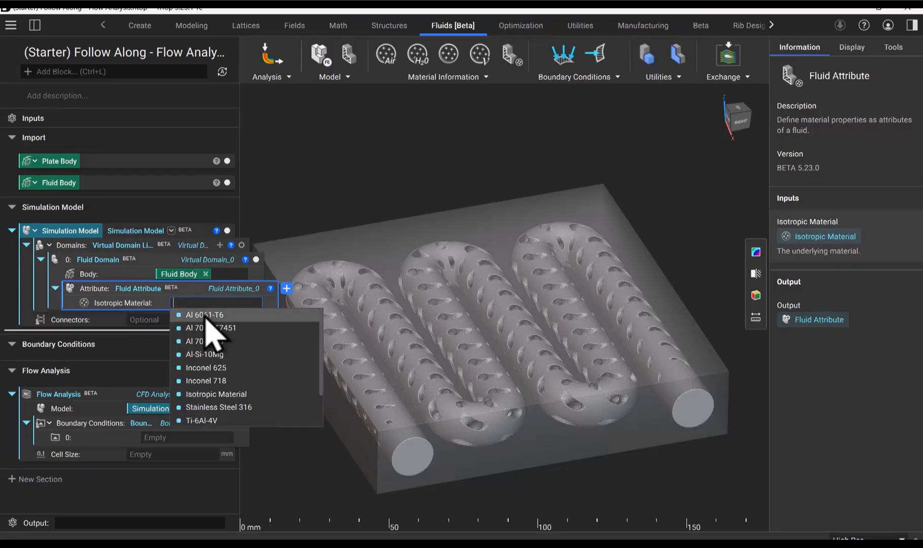
pyautogui.scroll(-3, 226, 391)
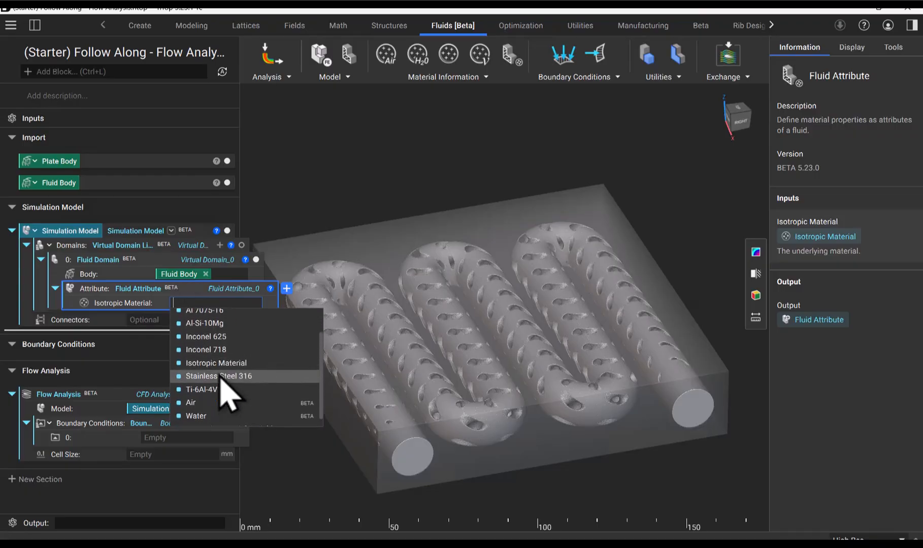
pyautogui.scroll(3, 227, 388)
pyautogui.click(222, 303)
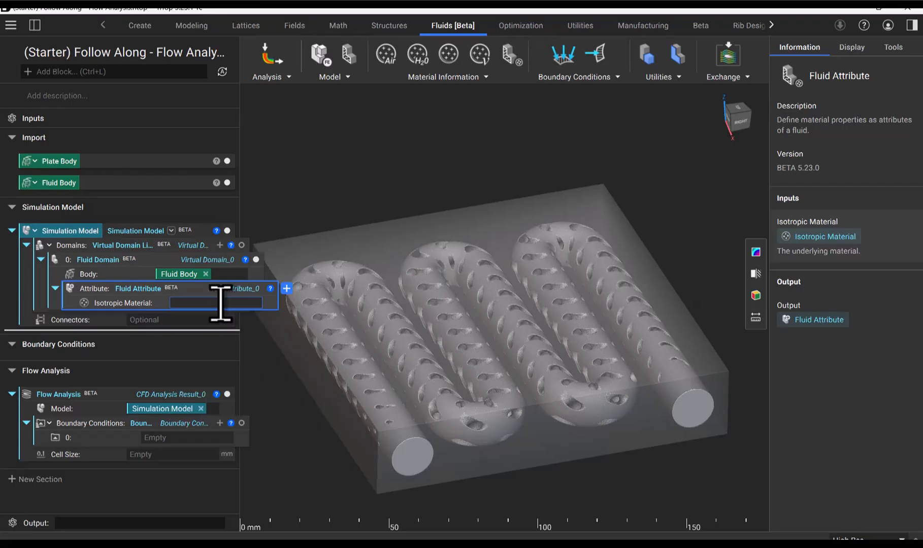
# Add an Isotropic Material block as the Fluid Attribute's material and set its density to 1114 kg/m³.
pyautogui.click(439, 77)
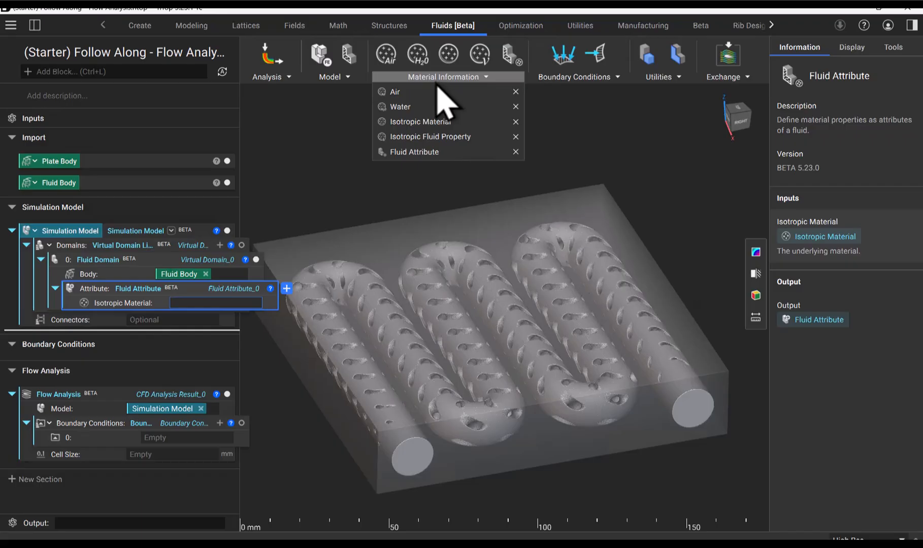
pyautogui.moveTo(432, 106)
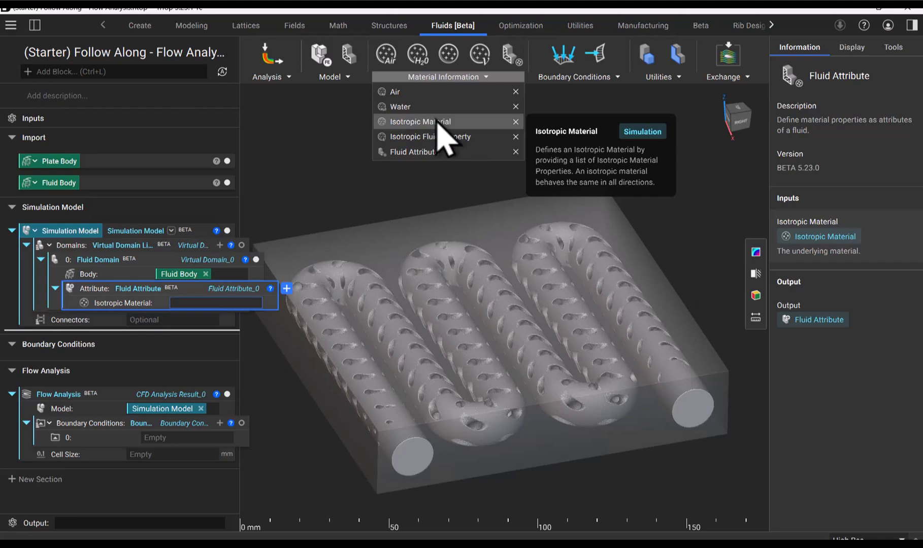
pyautogui.click(434, 122)
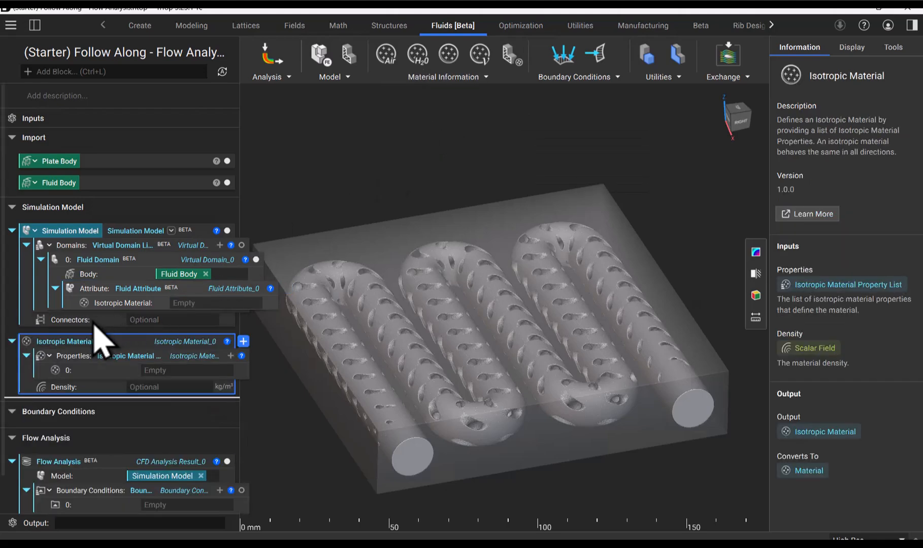
pyautogui.moveTo(51, 341); pyautogui.dragTo(154, 302)
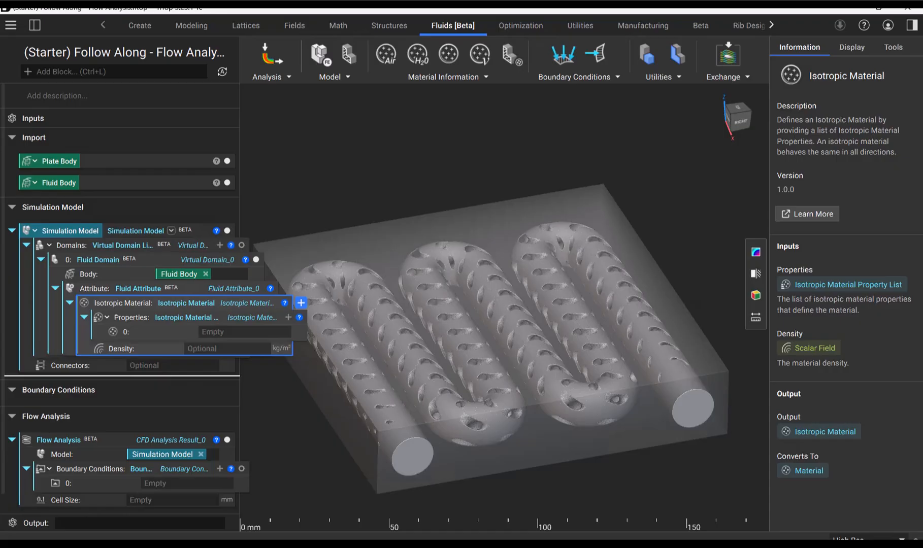
pyautogui.click(213, 348)
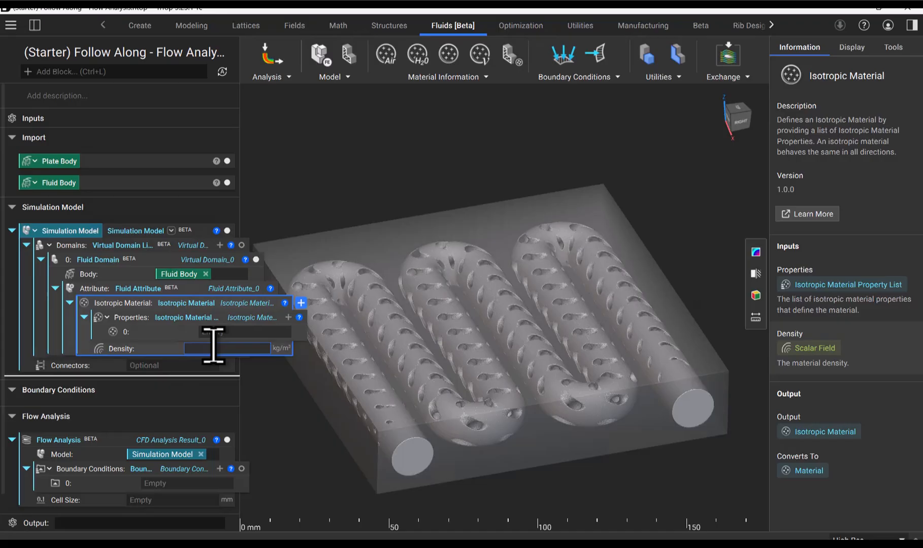
pyautogui.write('1114')
# Add an Isotropic Fluid Property as item 0 of the material's Properties list, with a kinematic viscosity of 1.78e-5 m^2/s.
pyautogui.click(421, 79)
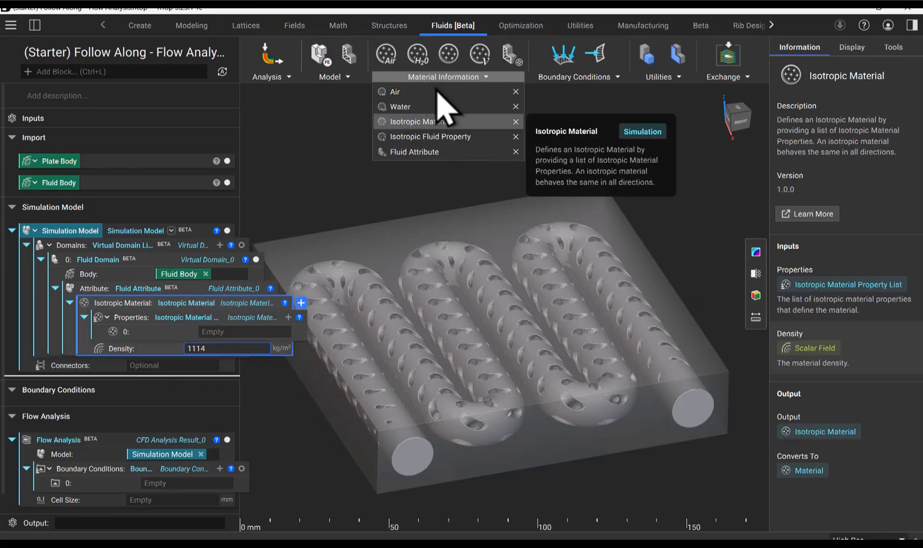
pyautogui.click(413, 137)
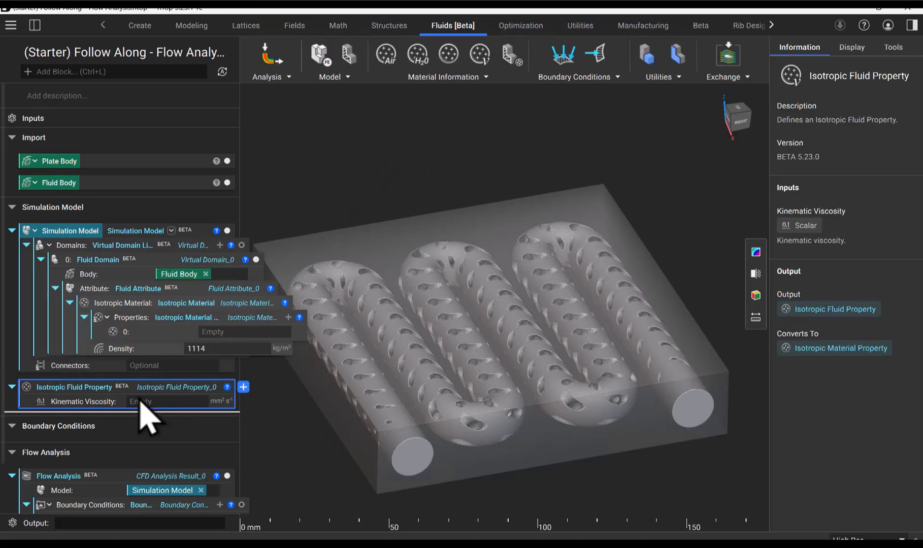
pyautogui.moveTo(96, 387); pyautogui.dragTo(227, 331)
pyautogui.click(242, 346)
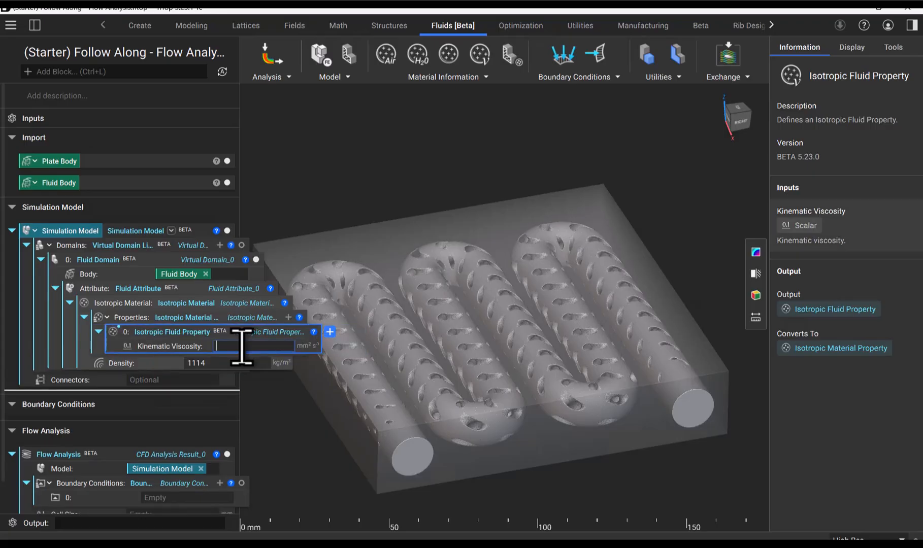
pyautogui.write('1.78e- ')
pyautogui.write('m^2/s')
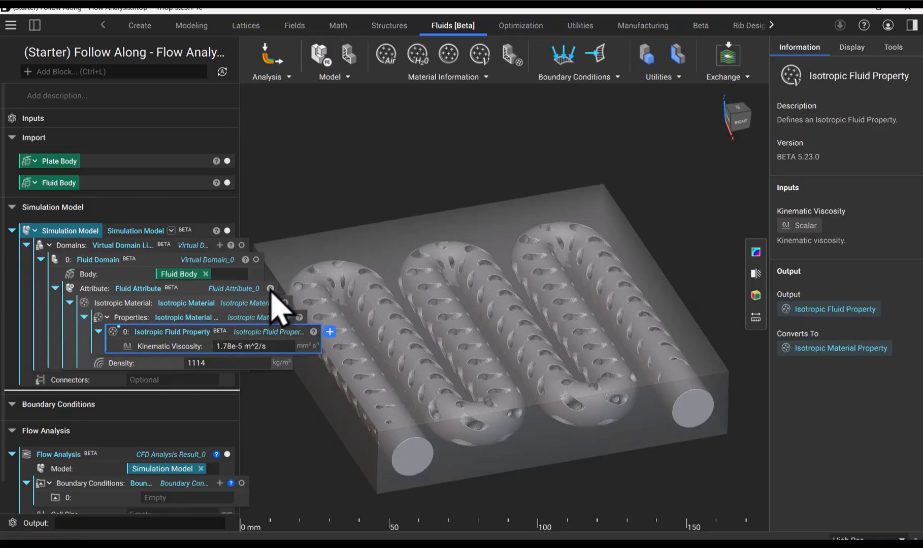
# Isolate the Simulation Model block in the viewport so that only its fluid geometry is displayed.
pyautogui.click(210, 237)
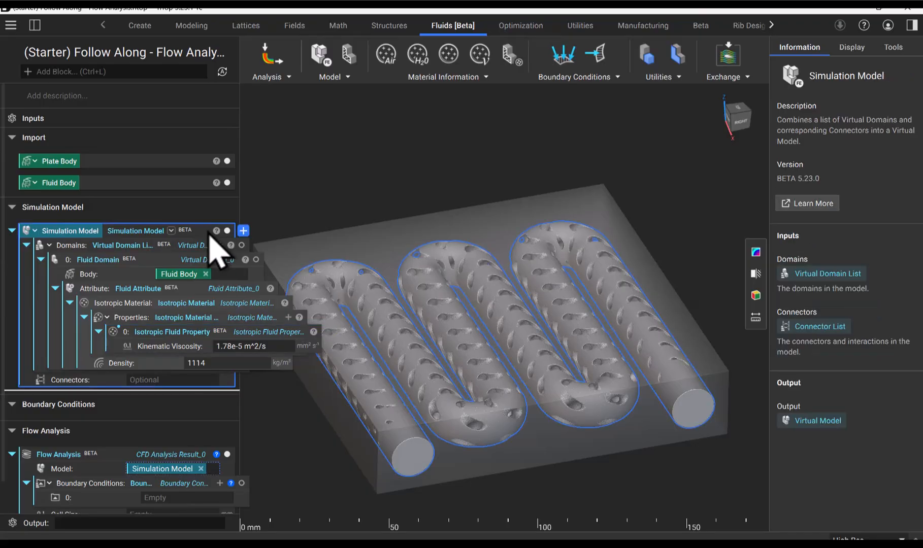
pyautogui.press('i')
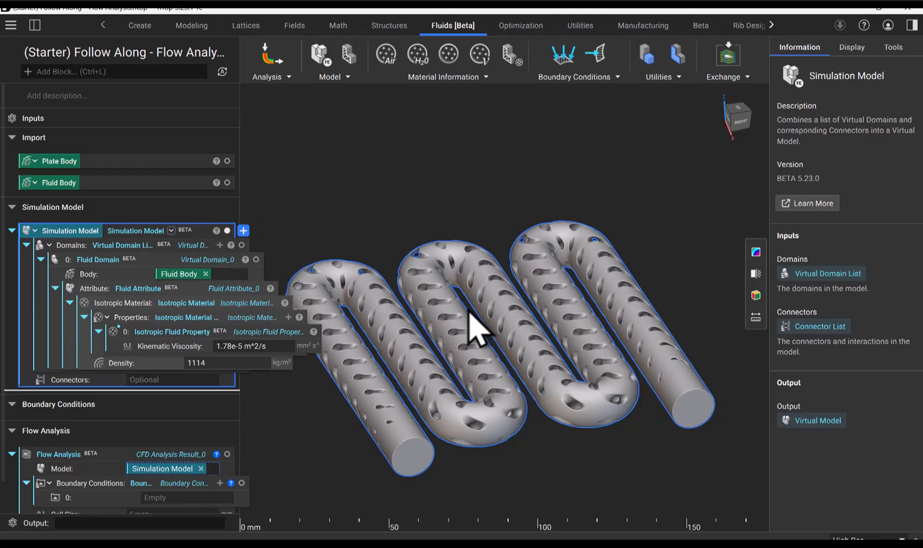
pyautogui.moveTo(470, 324)
pyautogui.mouseDown(button='right')
pyautogui.moveTo(428, 227)
pyautogui.moveTo(458, 243)
pyautogui.moveTo(469, 311)
pyautogui.mouseUp(button='right')
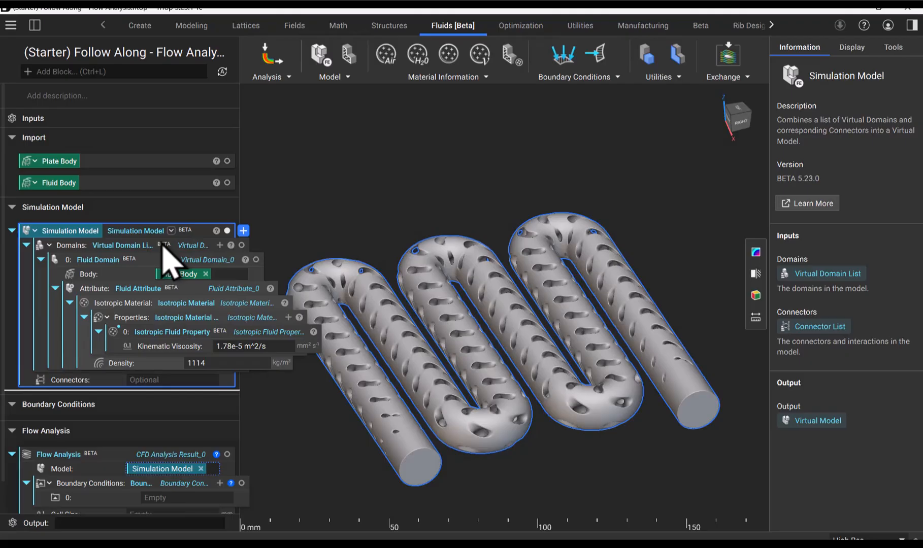
# Make the Isotropic Material and Fluid Domain blocks variables, naming the domain variable "Fluid Domain".
pyautogui.rightClick(126, 307)
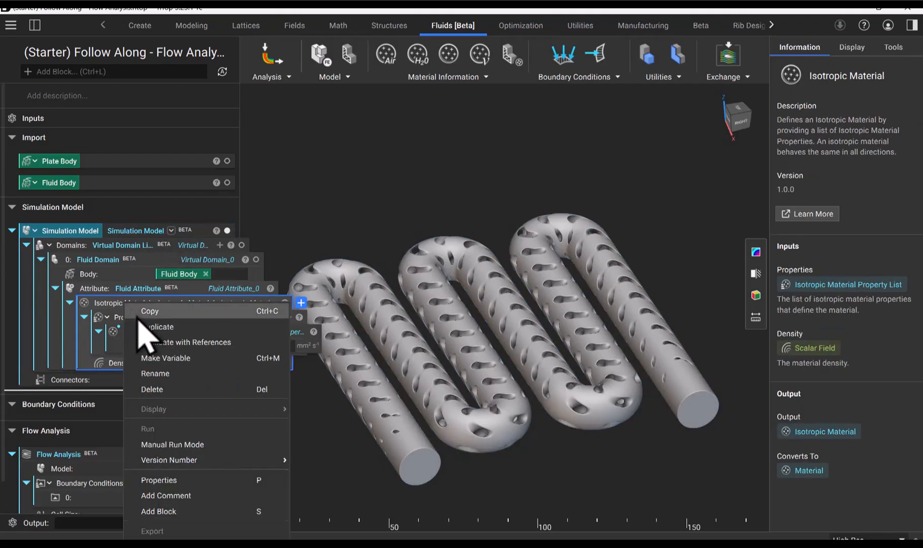
pyautogui.click(172, 358)
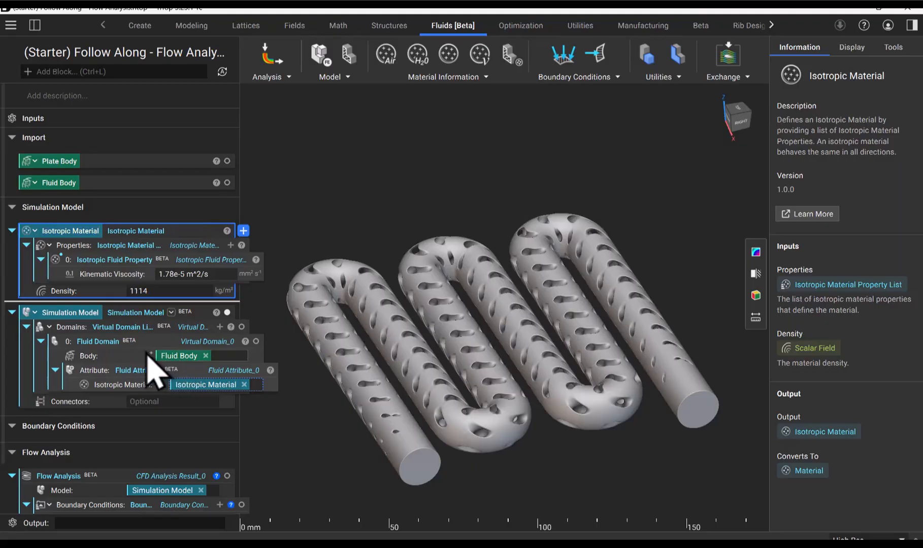
pyautogui.click(119, 343)
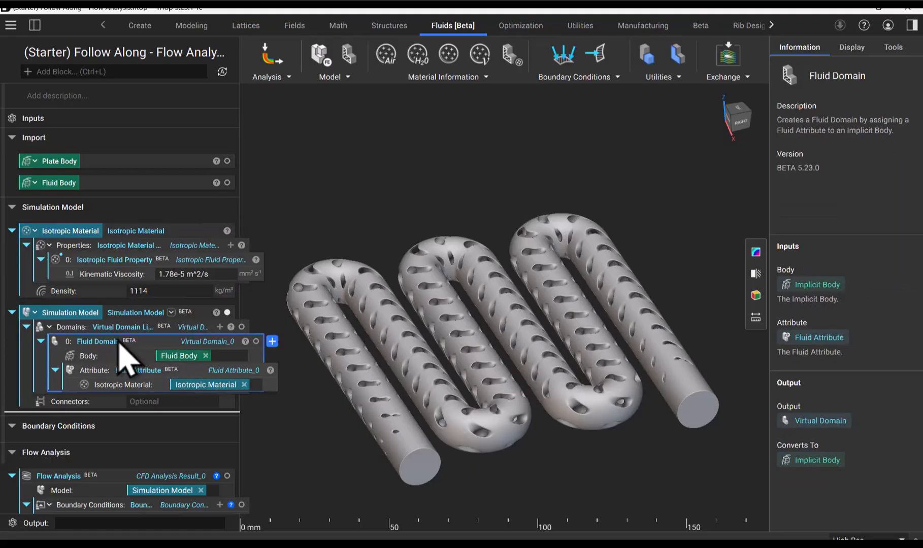
pyautogui.rightClick(119, 343)
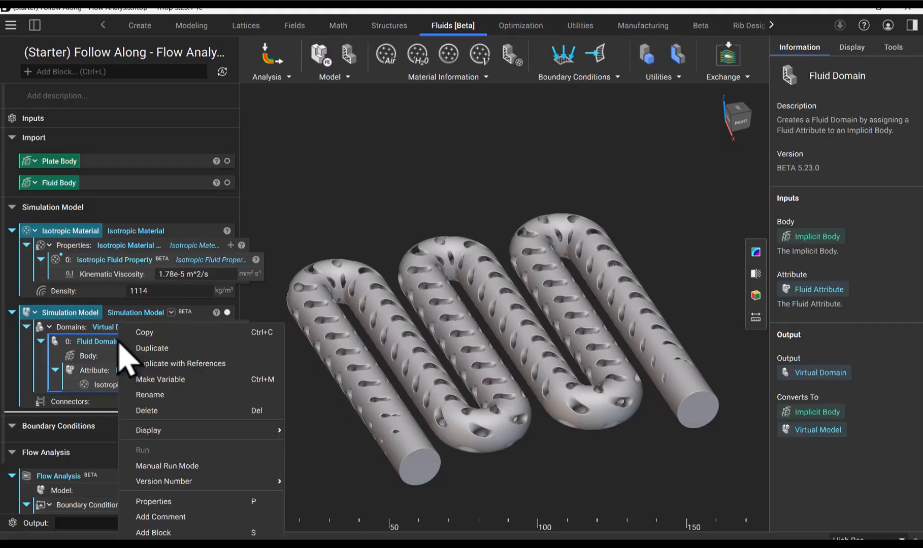
pyautogui.click(157, 380)
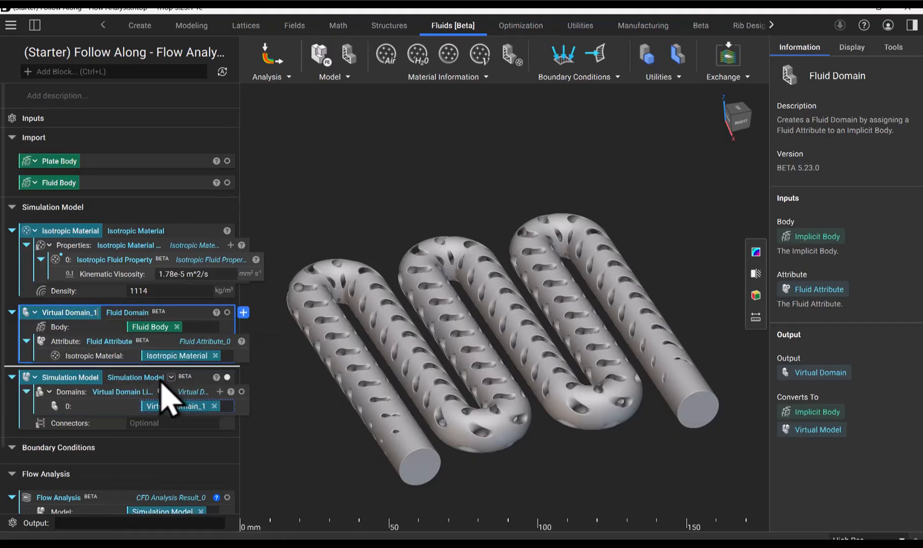
pyautogui.press('BackSpace')
pyautogui.press('BackSpace')
pyautogui.press('BackSpace')
pyautogui.press('BackSpace')
pyautogui.press('BackSpace')
pyautogui.press('BackSpace')
pyautogui.press('BackSpace')
pyautogui.press('BackSpace')
pyautogui.press('BackSpace')
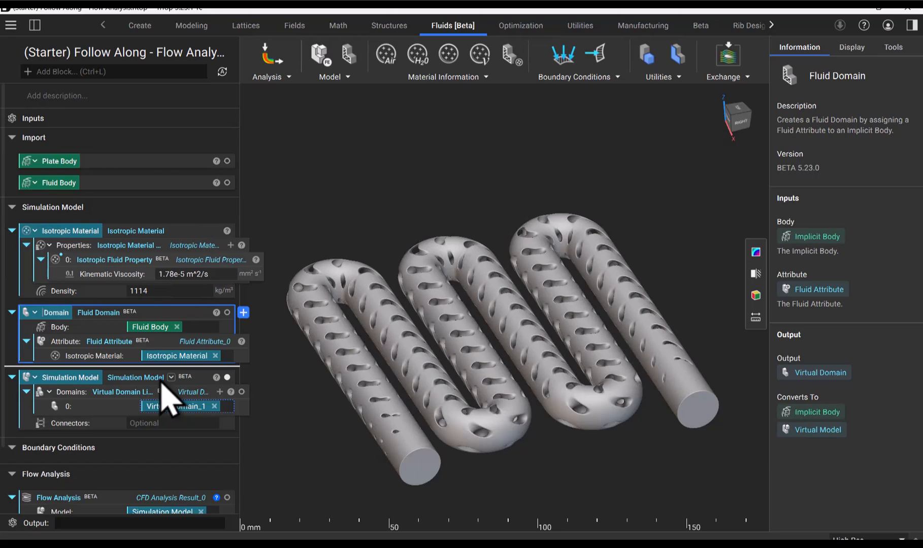
pyautogui.write('Fluid')
pyautogui.press('Return')
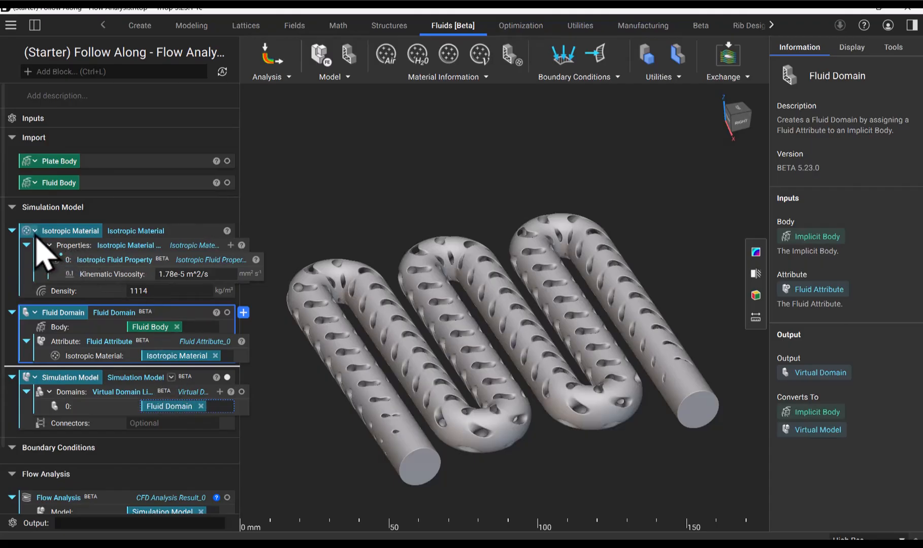
# Collapse the Isotropic Material, Fluid Domain and Simulation Model blocks and select the Simulation Model block.
pyautogui.click(11, 231)
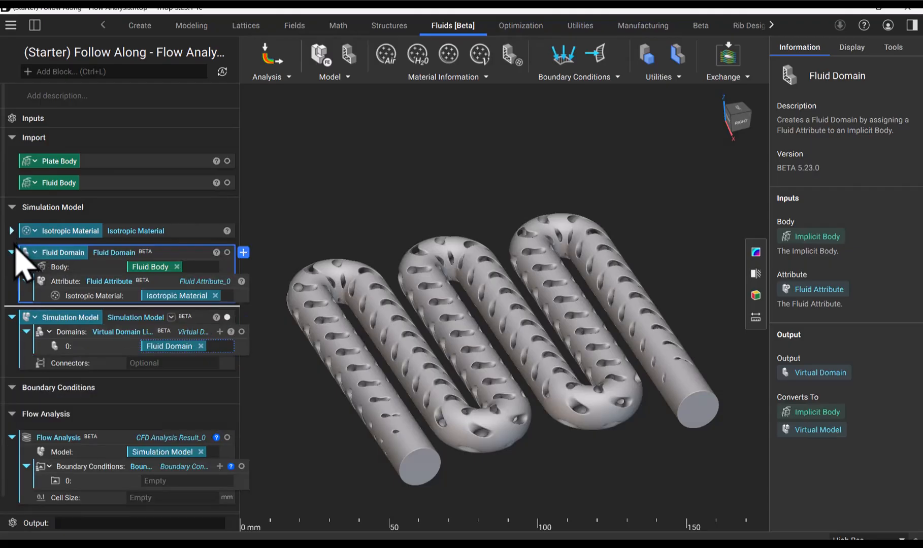
pyautogui.click(11, 252)
pyautogui.click(11, 275)
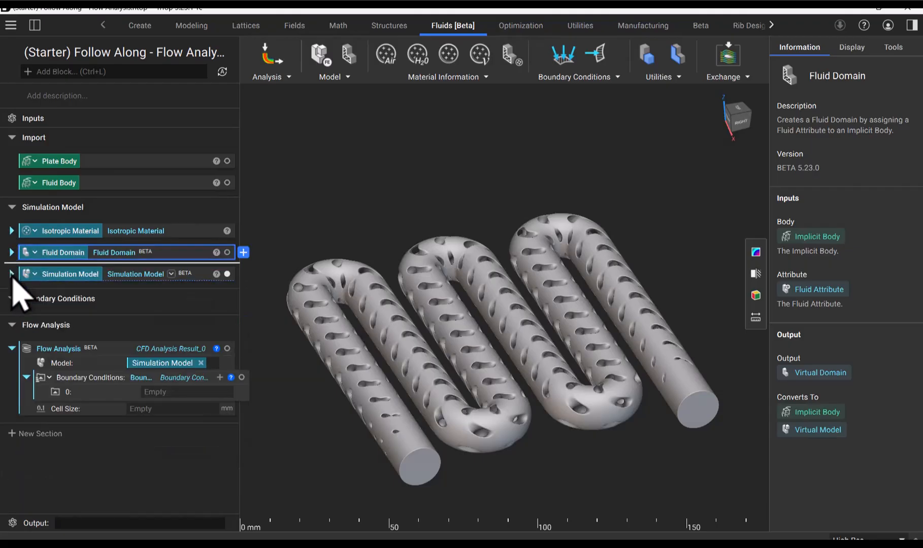
pyautogui.click(57, 278)
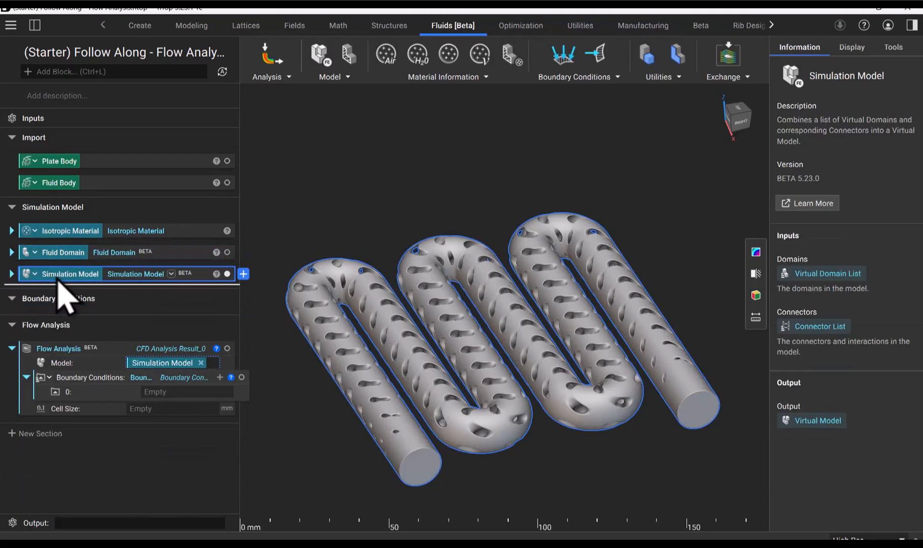